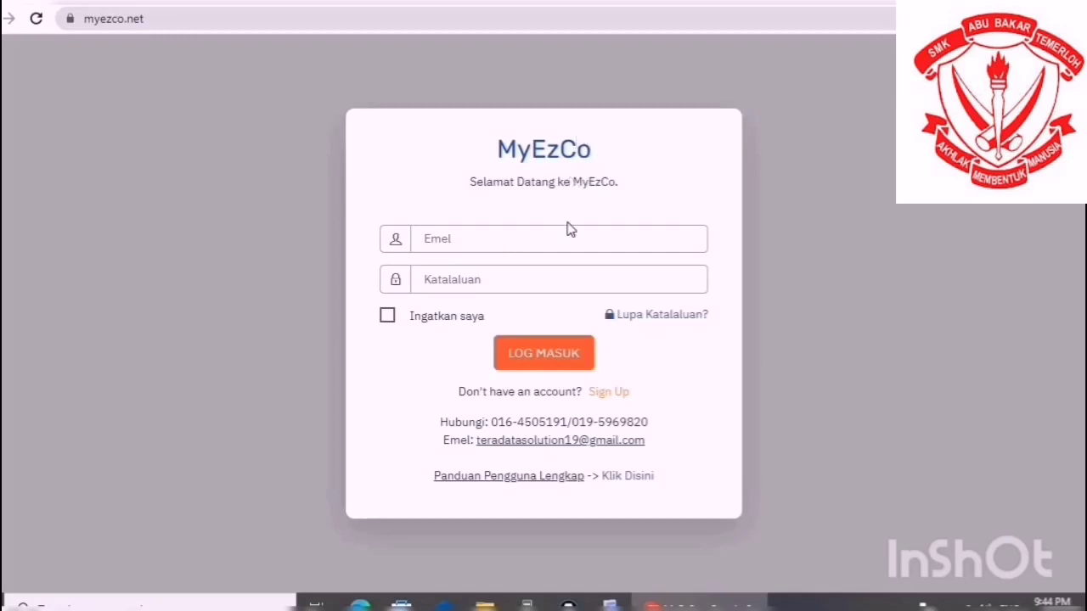
# Log in to MyEzCo with the teacher's e-mail and account password.
pyautogui.click(478, 241)
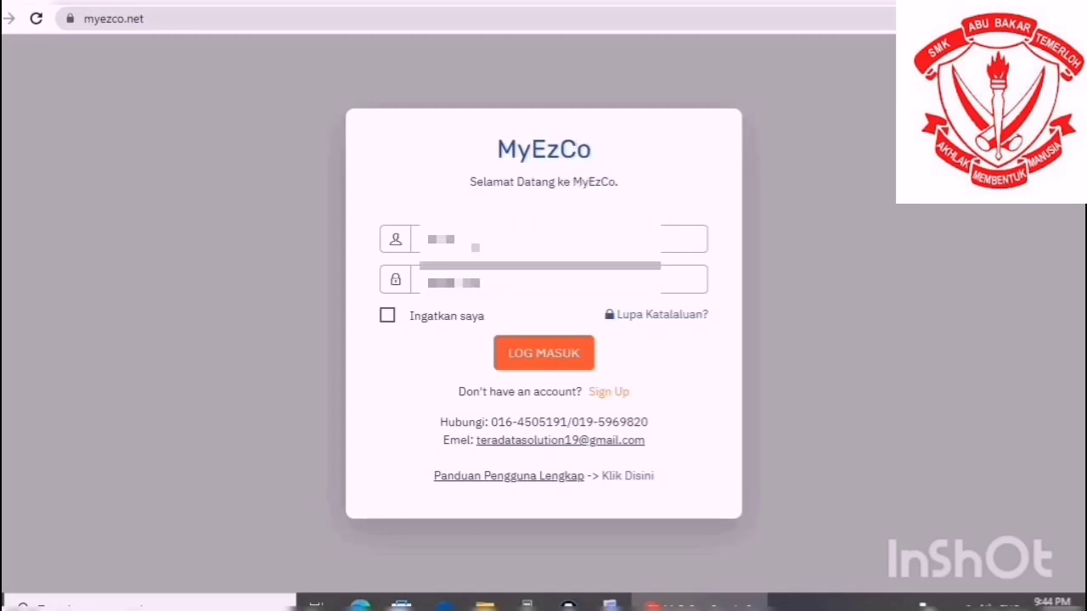
pyautogui.click(475, 246)
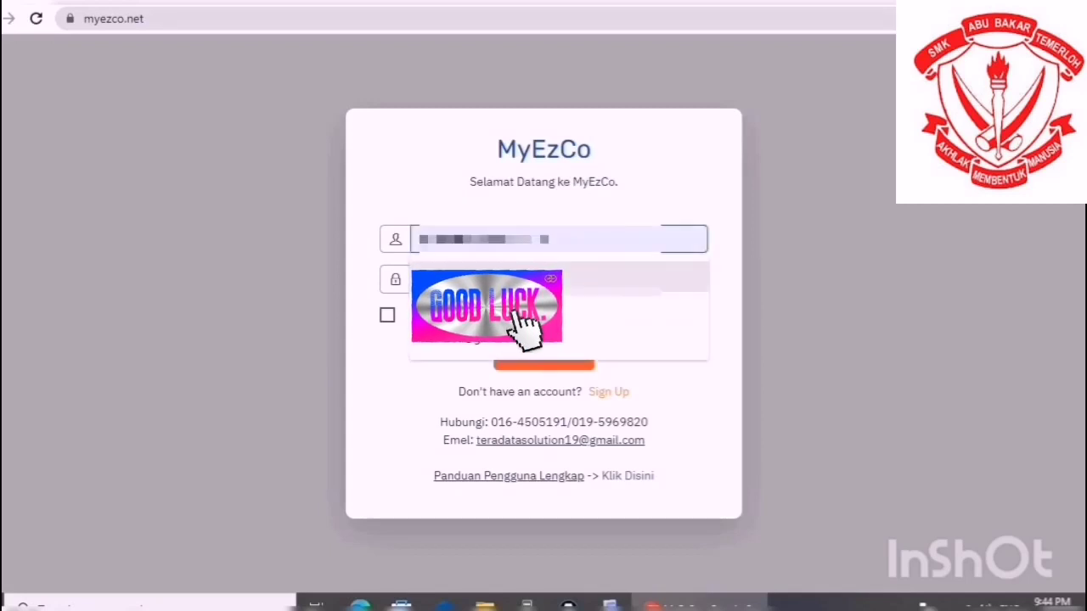
pyautogui.click(510, 273)
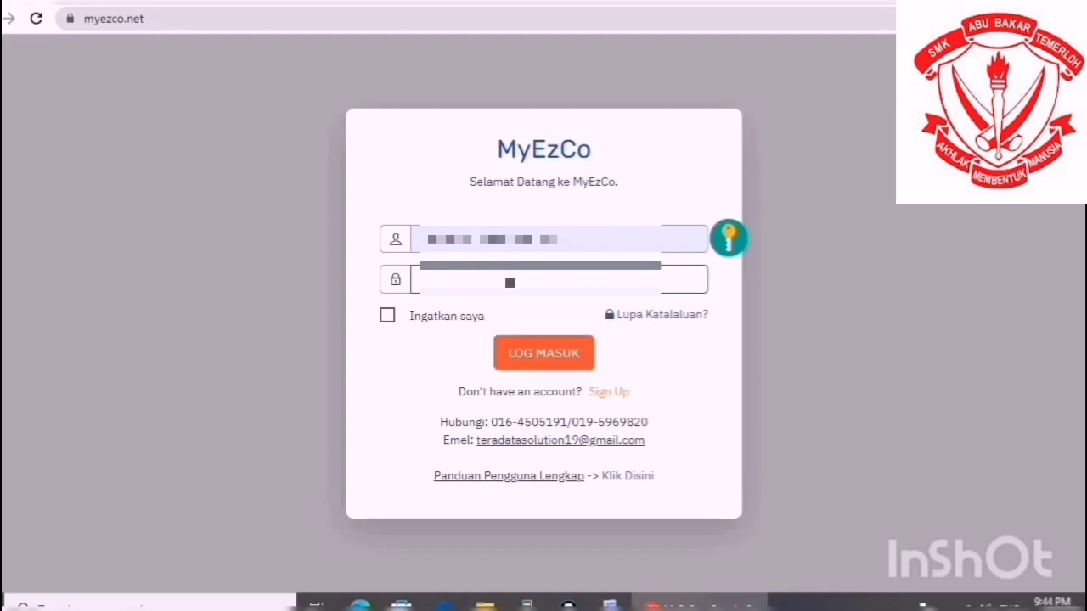
pyautogui.click(548, 358)
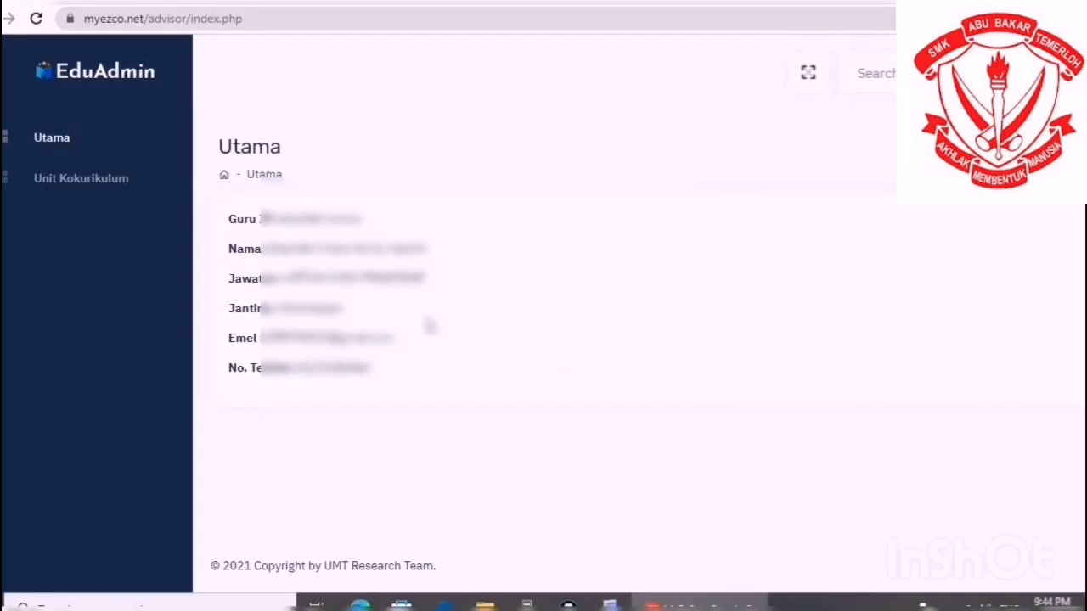
# Open the student update form for the KELAB SENI VISUAL unit and choose year TINGKATAN EMPAT and class ARTISTIK.
pyautogui.click(100, 186)
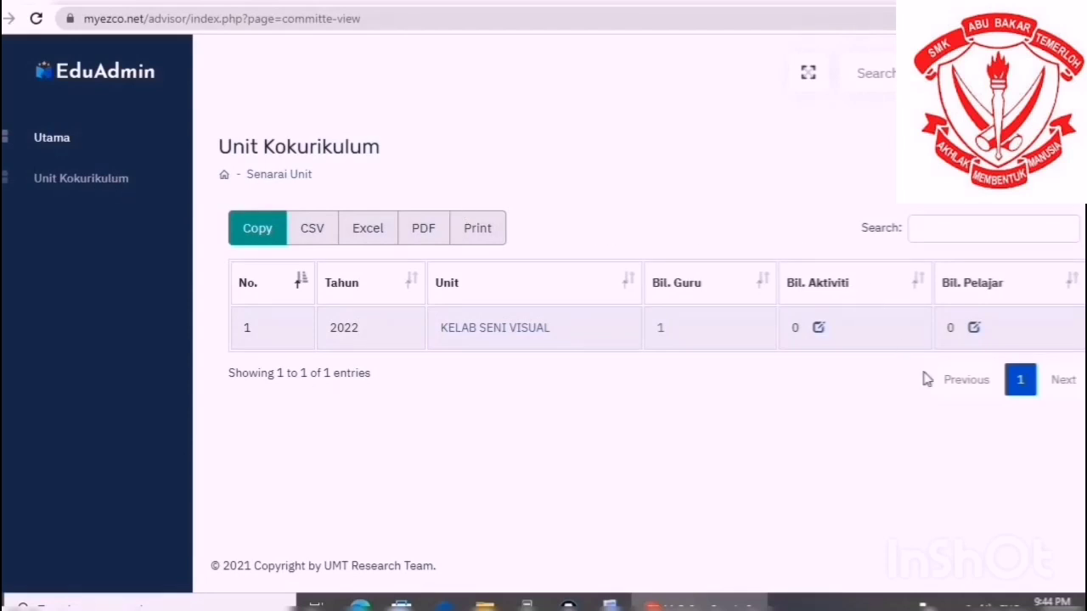
pyautogui.click(974, 331)
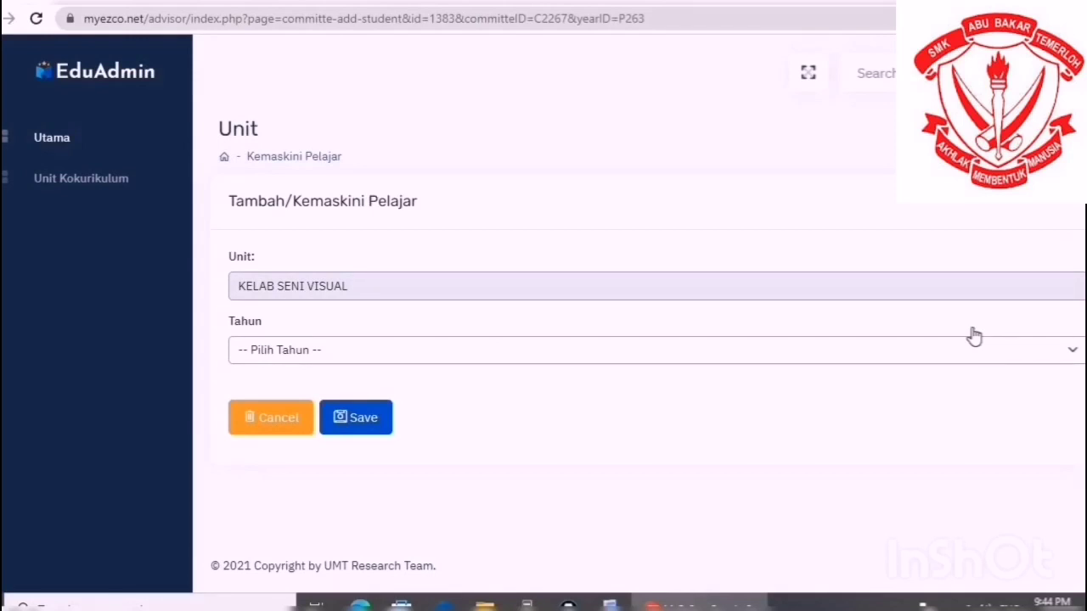
pyautogui.click(1071, 350)
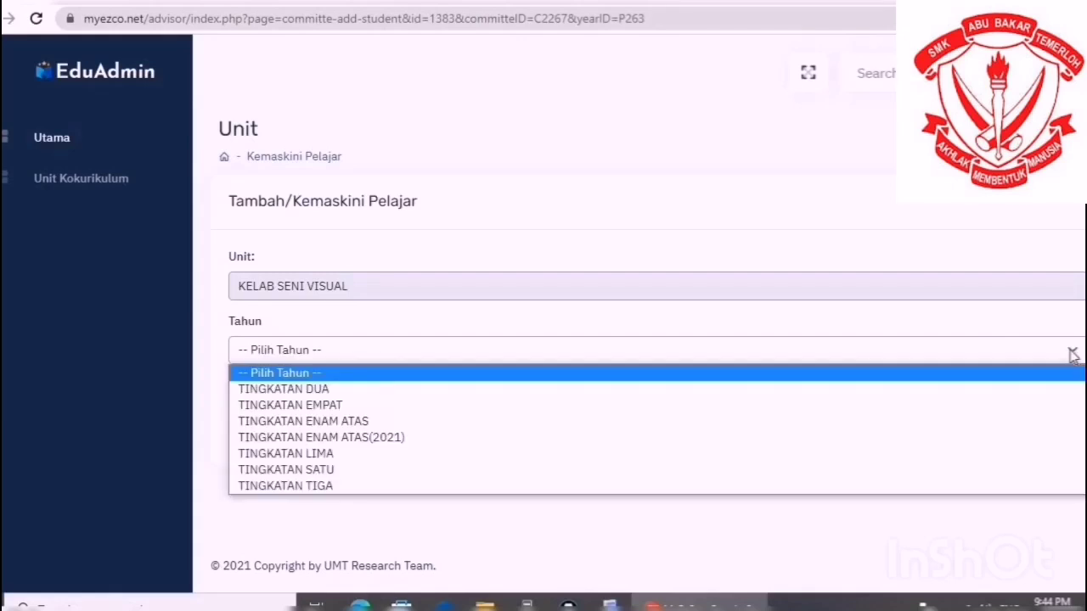
pyautogui.click(443, 414)
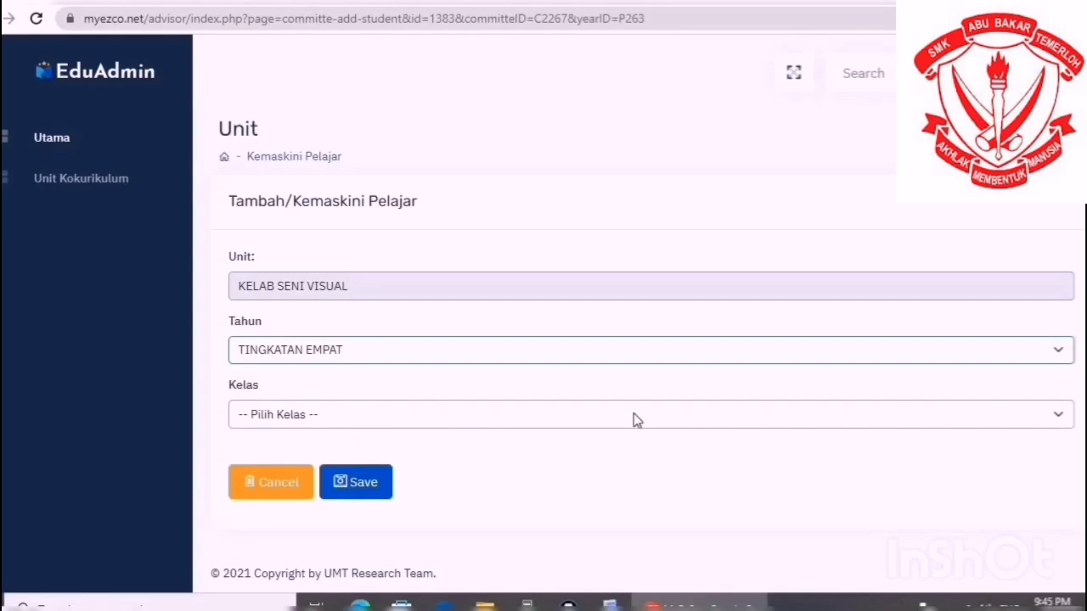
pyautogui.click(636, 416)
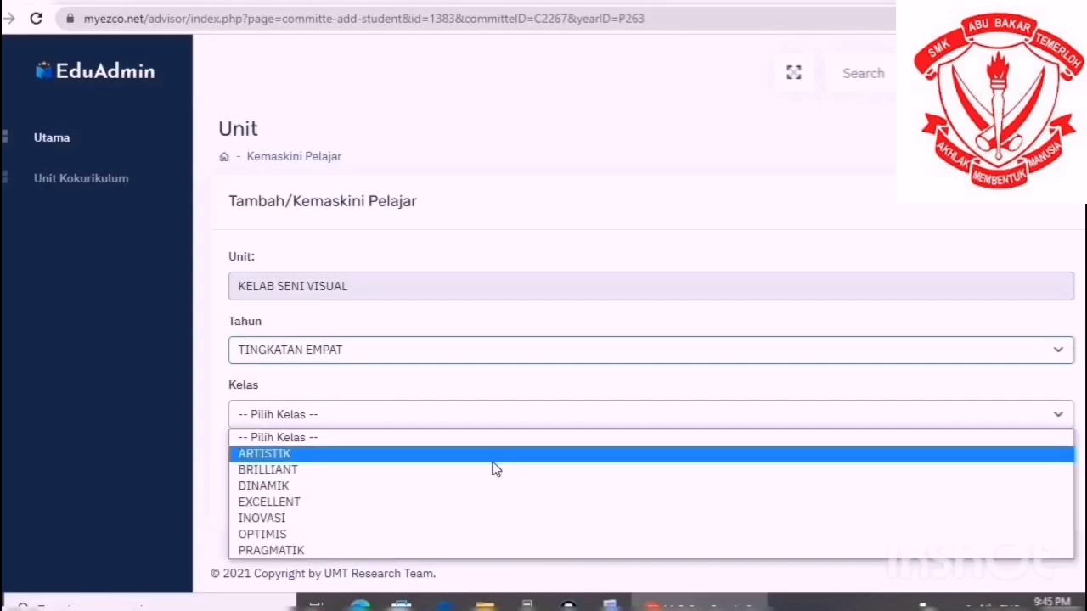
pyautogui.click(492, 459)
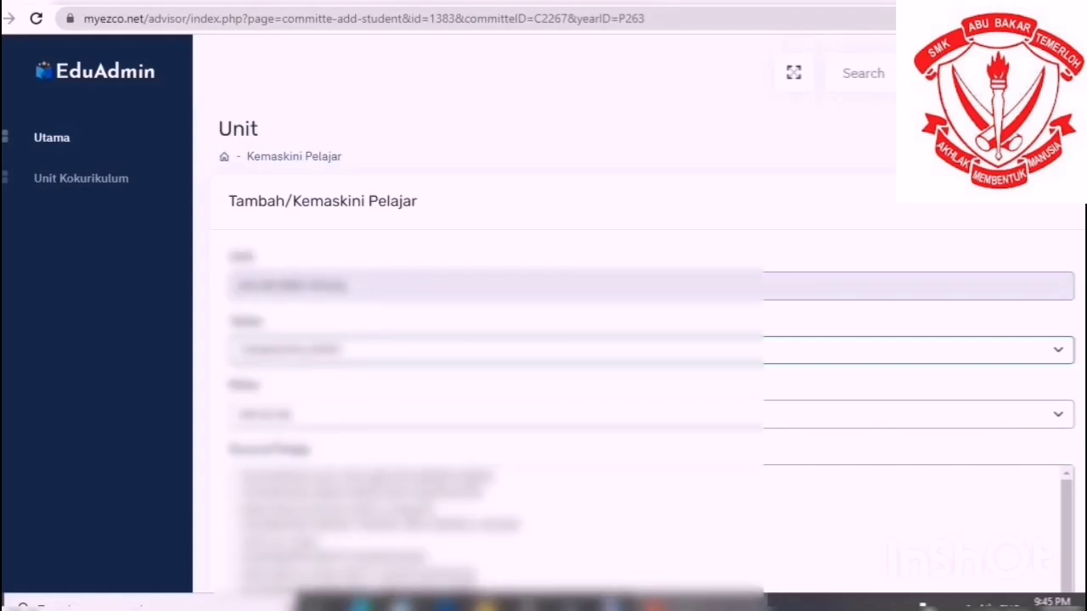
# Look through the ARTISTIK class's student list and save the student form.
pyautogui.scroll(-3, 645, 356)
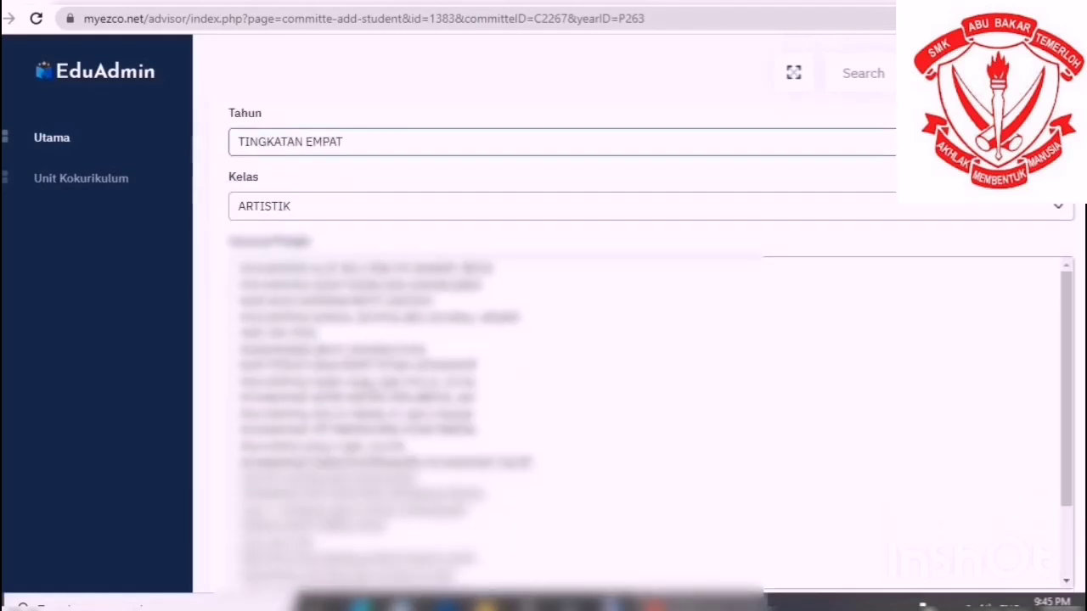
pyautogui.scroll(-1, 645, 356)
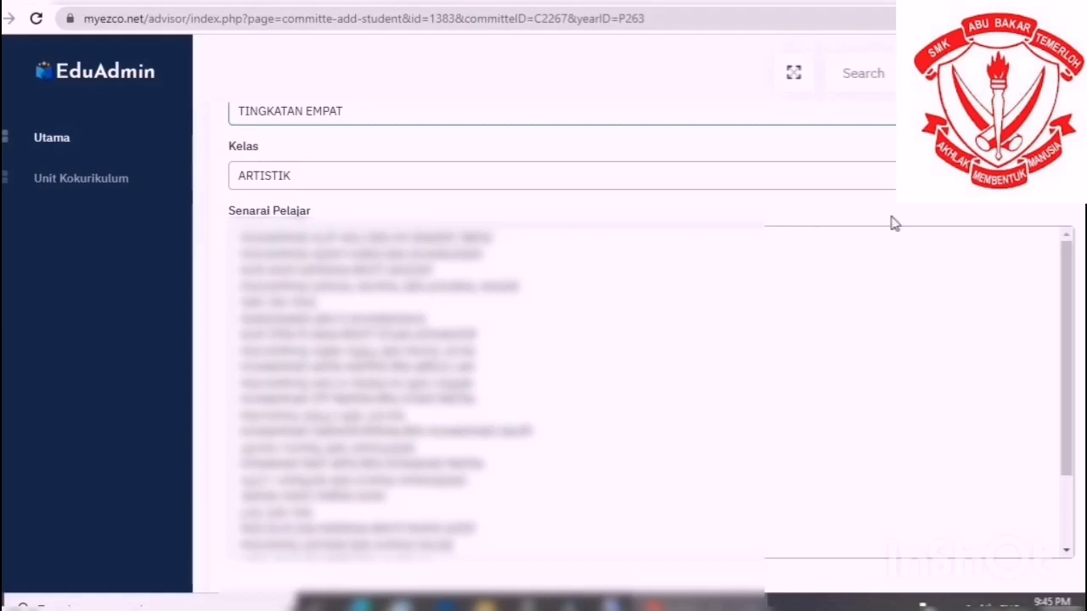
pyautogui.moveTo(1070, 274); pyautogui.dragTo(1081, 325)
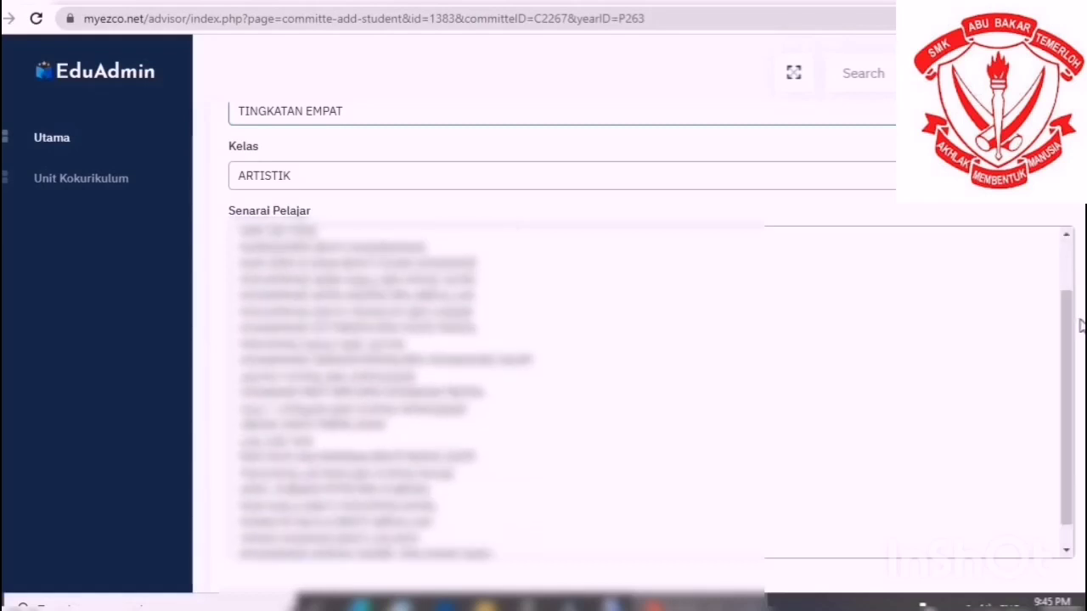
pyautogui.scroll(-2, 999, 383)
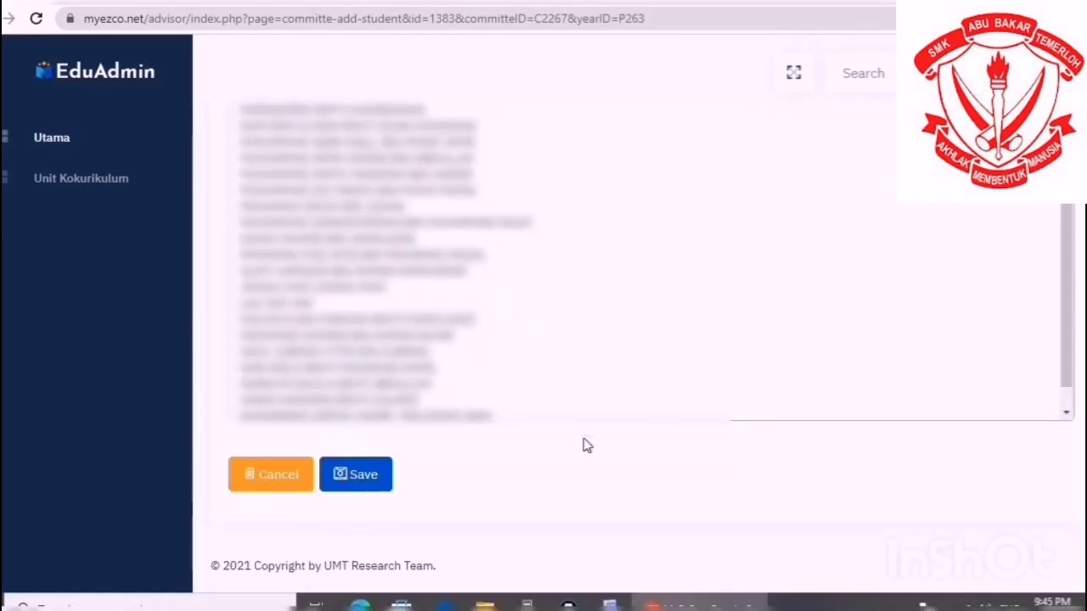
pyautogui.click(370, 485)
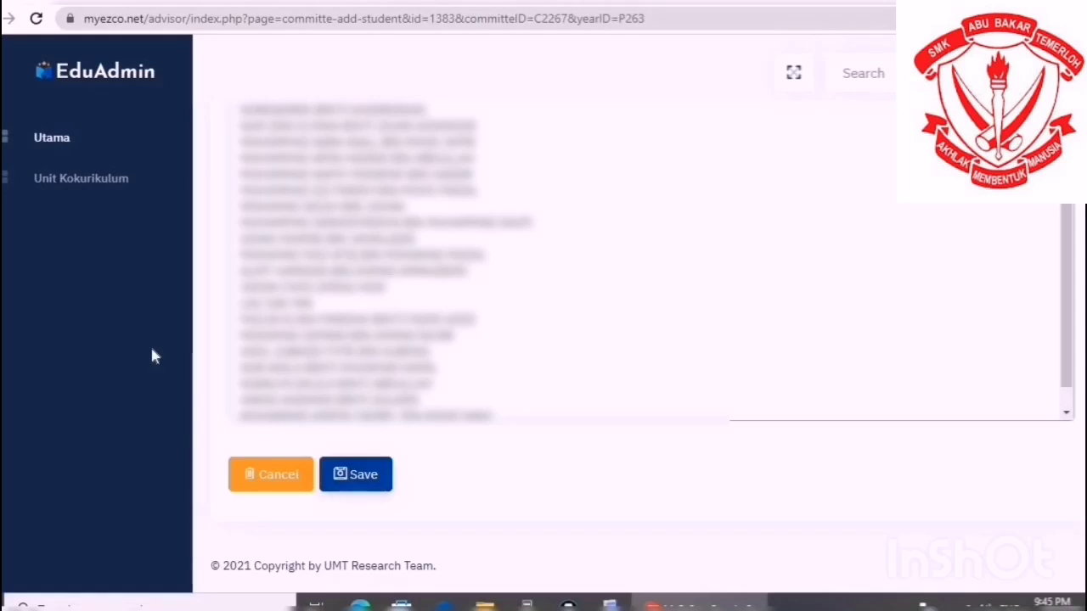
# Open the activity record form for KELAB SENI VISUAL and go to its activity name and location fields.
pyautogui.click(85, 188)
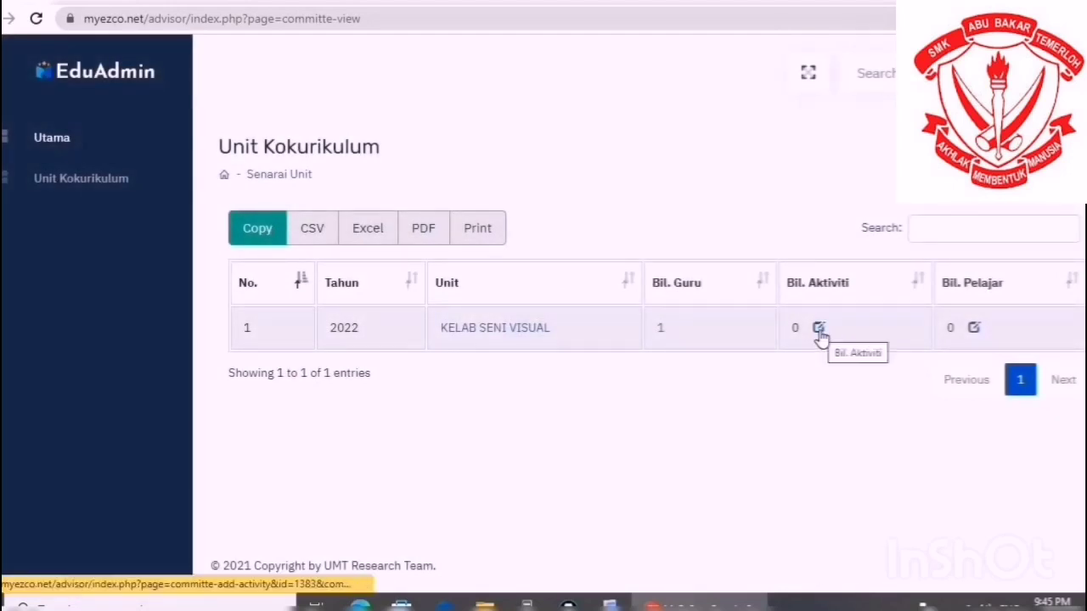
pyautogui.click(819, 331)
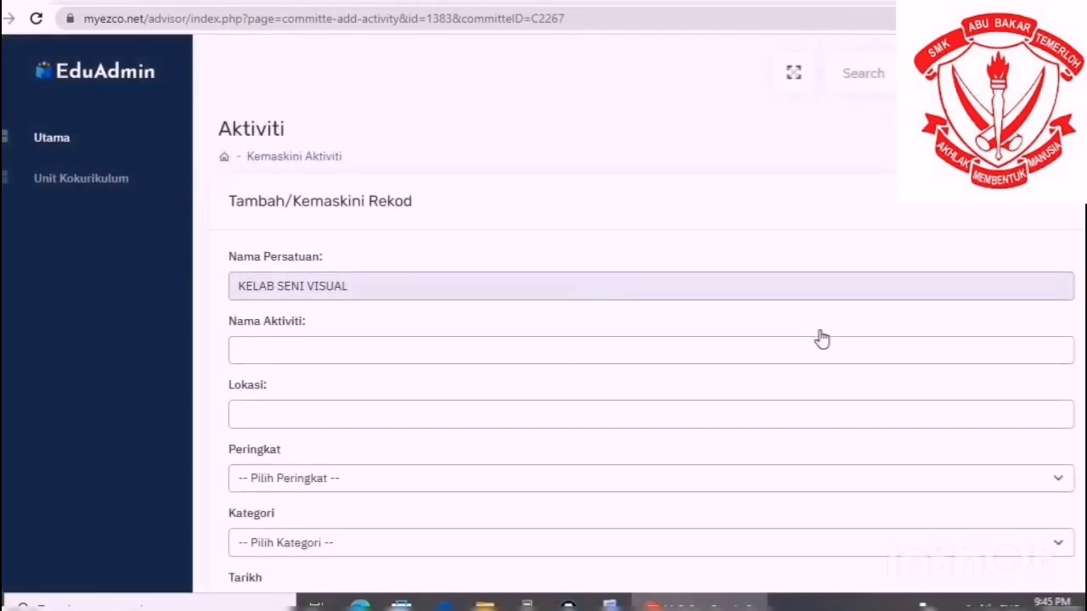
pyautogui.click(730, 354)
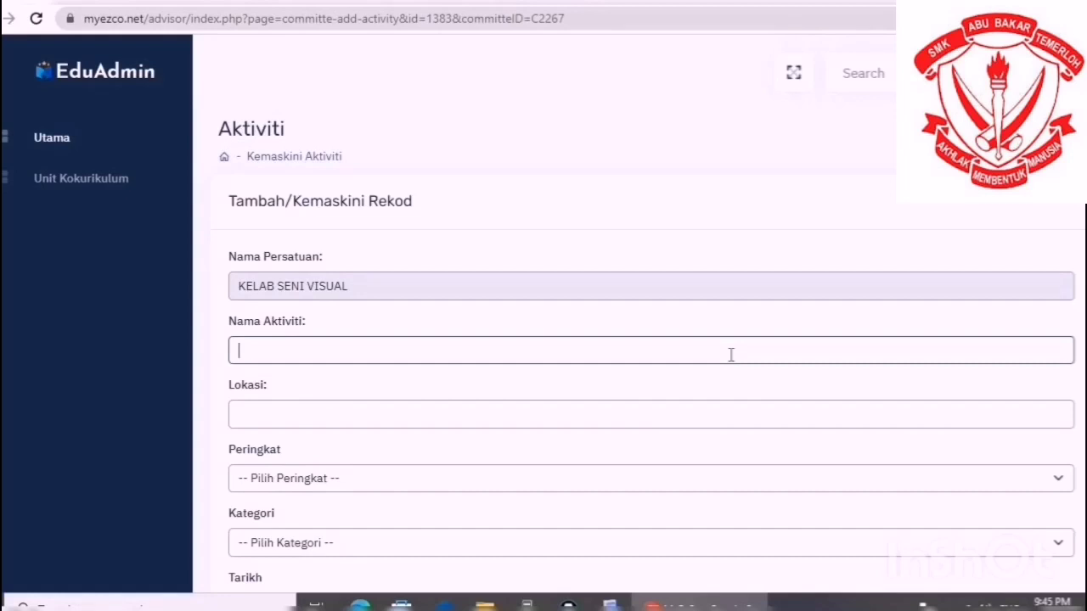
pyautogui.click(689, 408)
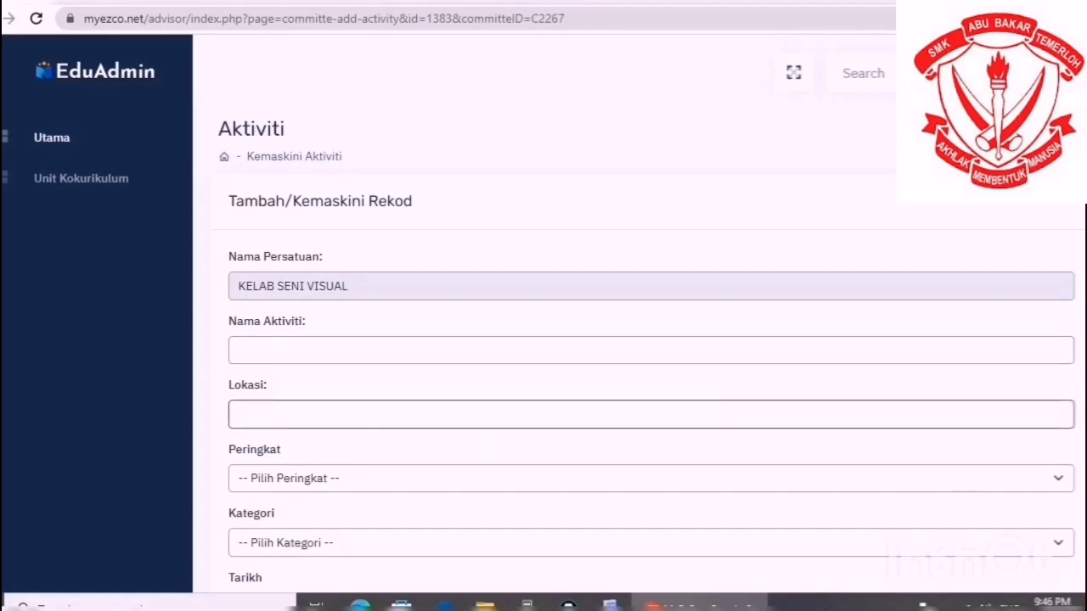
# Check the options offered for the activity's Kategori and leave the category unselected.
pyautogui.scroll(-3, 645, 356)
pyautogui.scroll(-1, 645, 356)
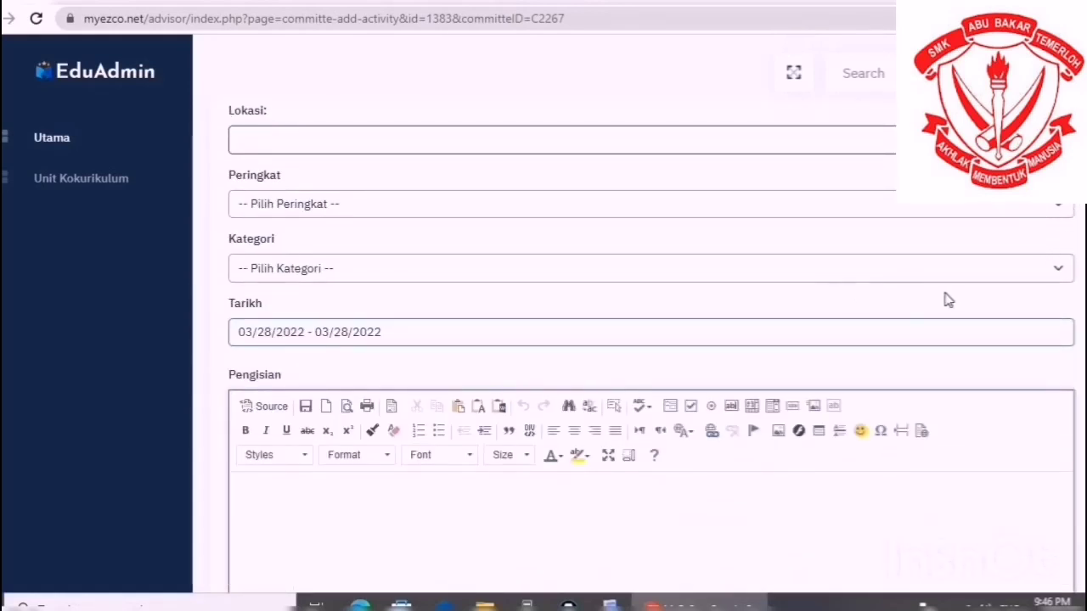
pyautogui.click(1060, 271)
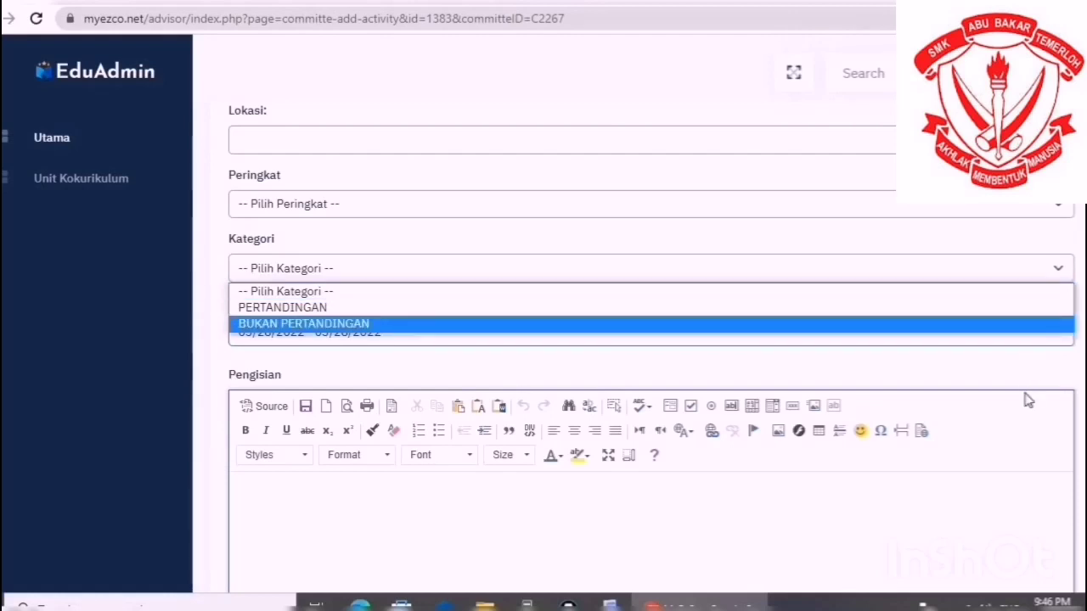
pyautogui.click(995, 399)
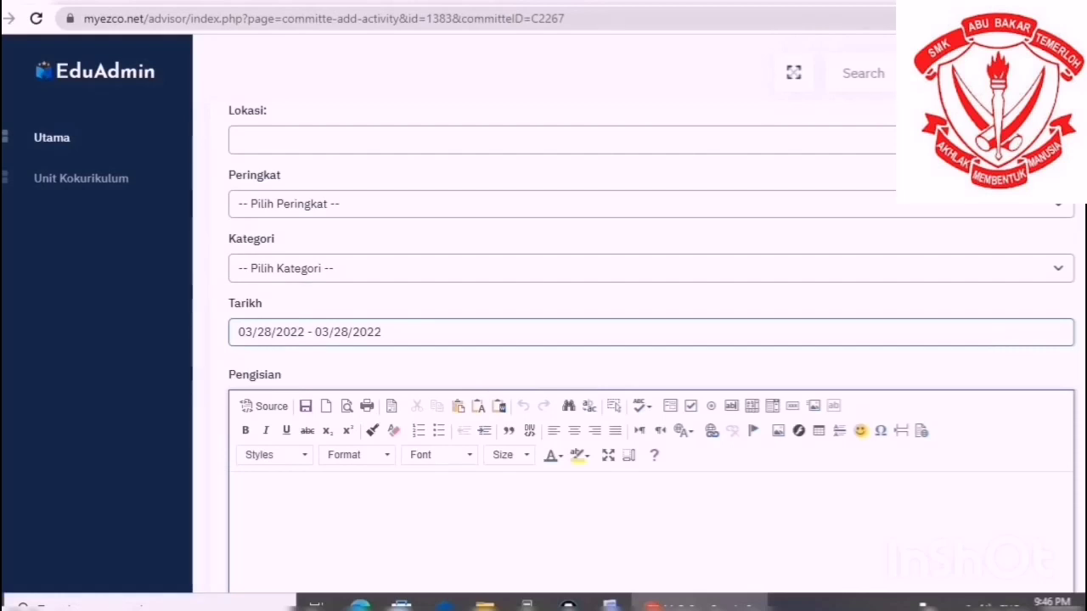
# Examine the activity form's Tarikh, Pengisian, Refleksi and Cadangan Penambahbaikan sections.
pyautogui.scroll(-3, 645, 356)
pyautogui.scroll(1, 646, 357)
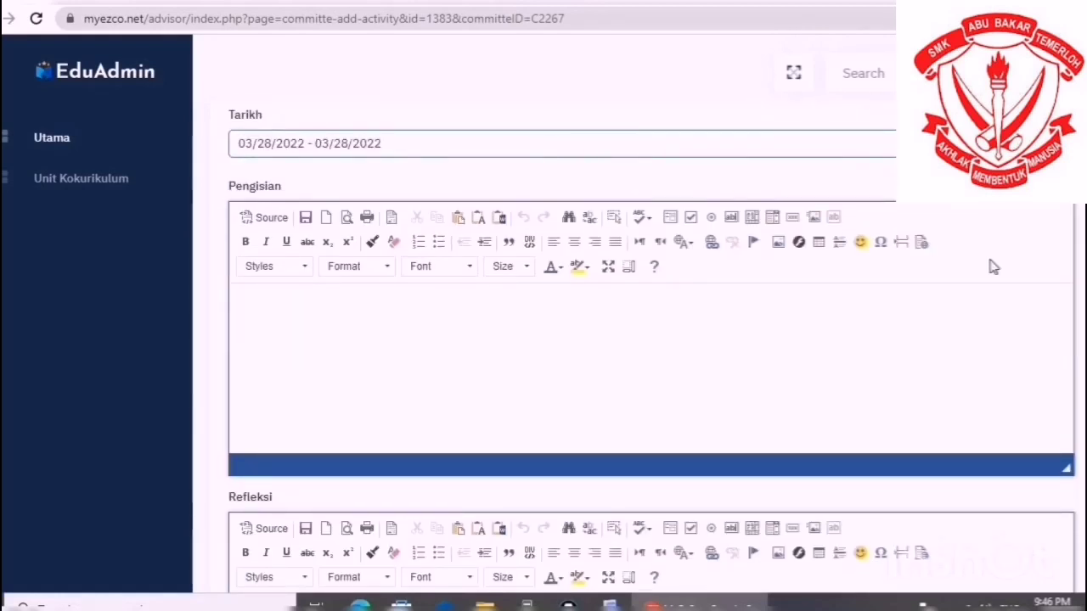
pyautogui.click(607, 307)
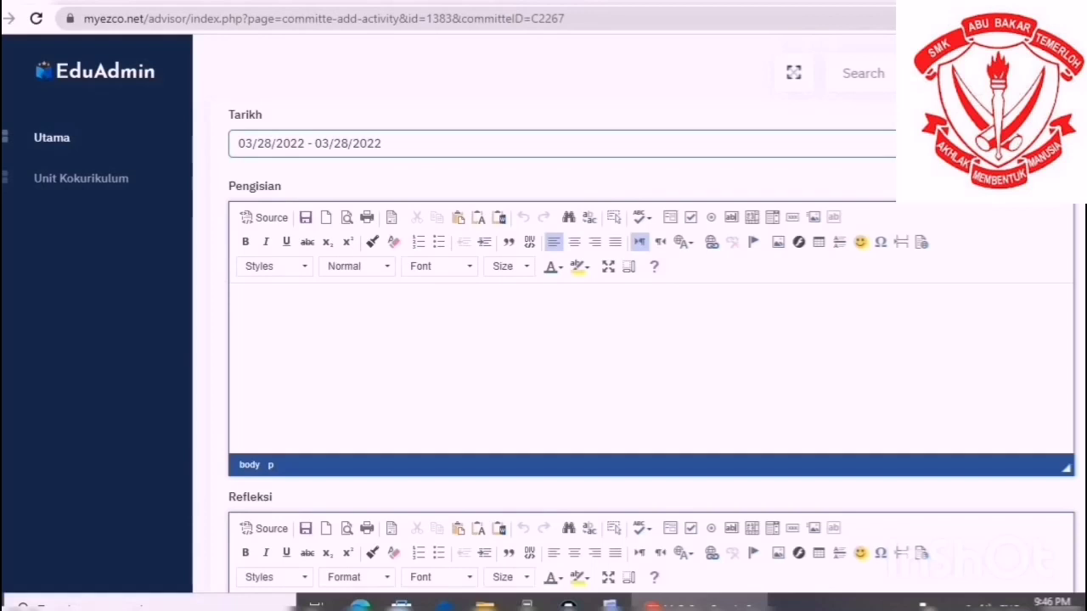
pyautogui.scroll(-3, 831, 382)
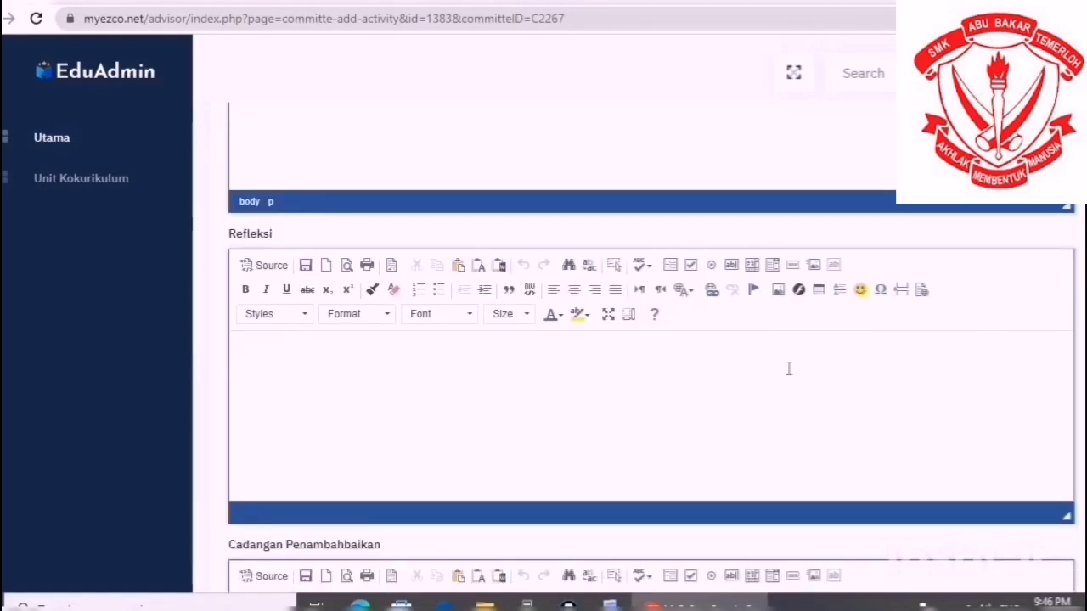
pyautogui.click(789, 367)
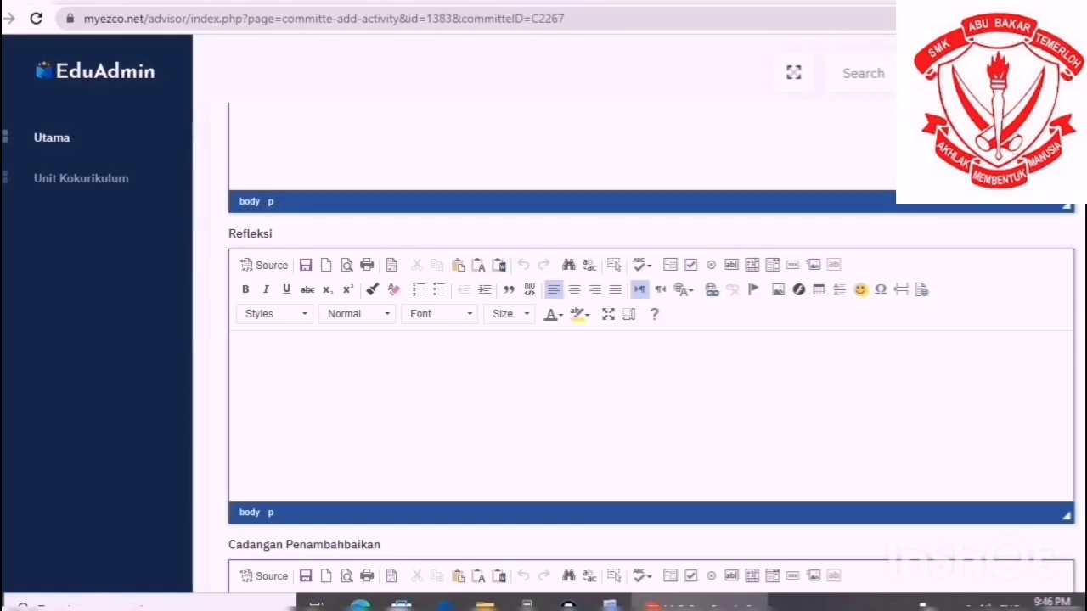
pyautogui.scroll(-2, 651, 382)
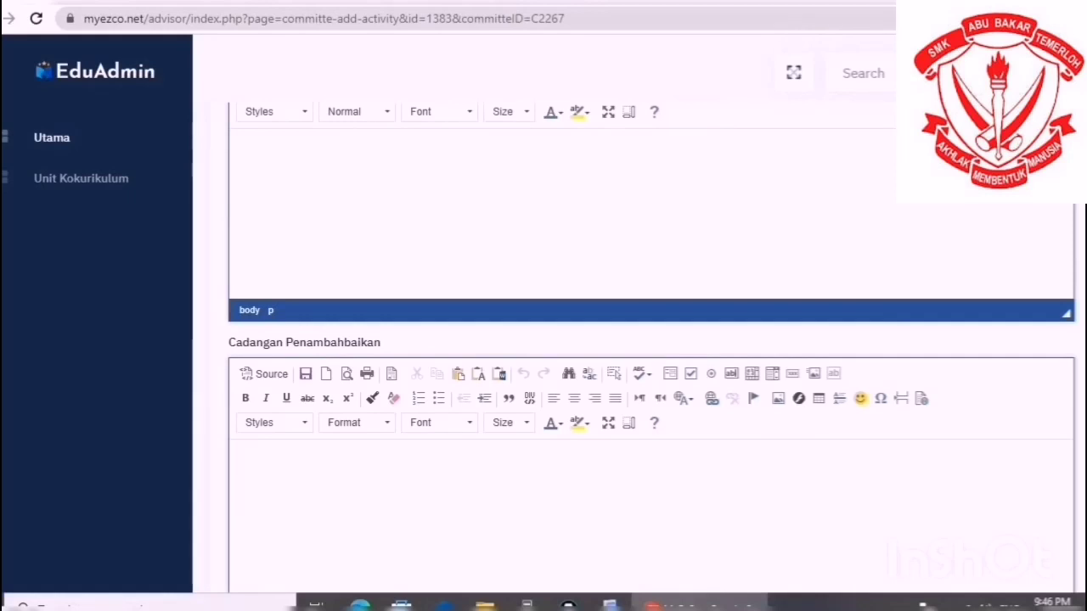
# Review the picture upload, teacher involvement and student involvement fields, and submit the activity record for saving.
pyautogui.scroll(-3, 651, 382)
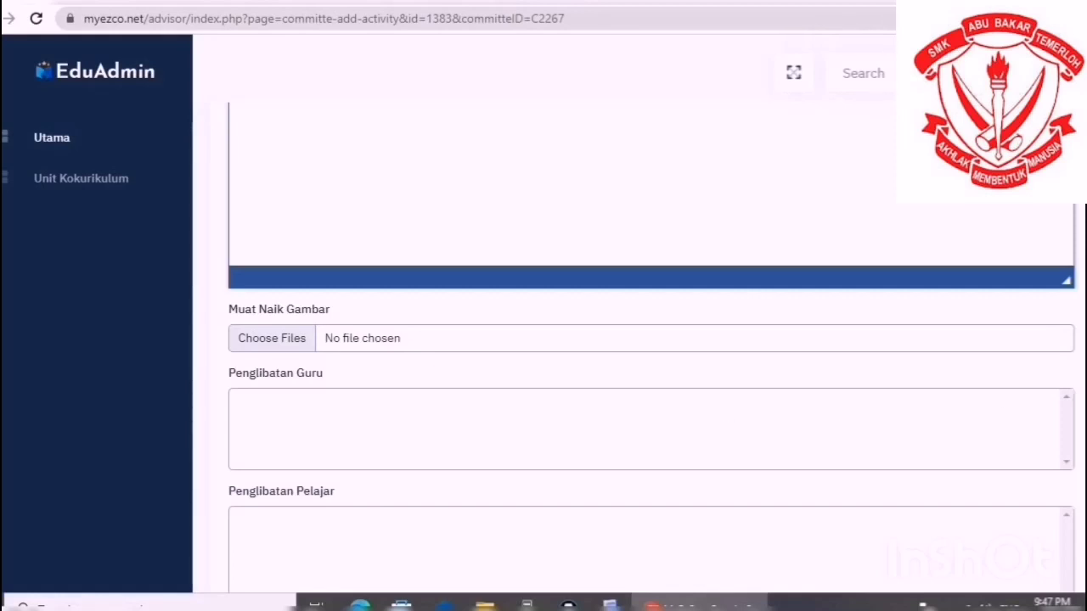
pyautogui.scroll(-2, 1016, 459)
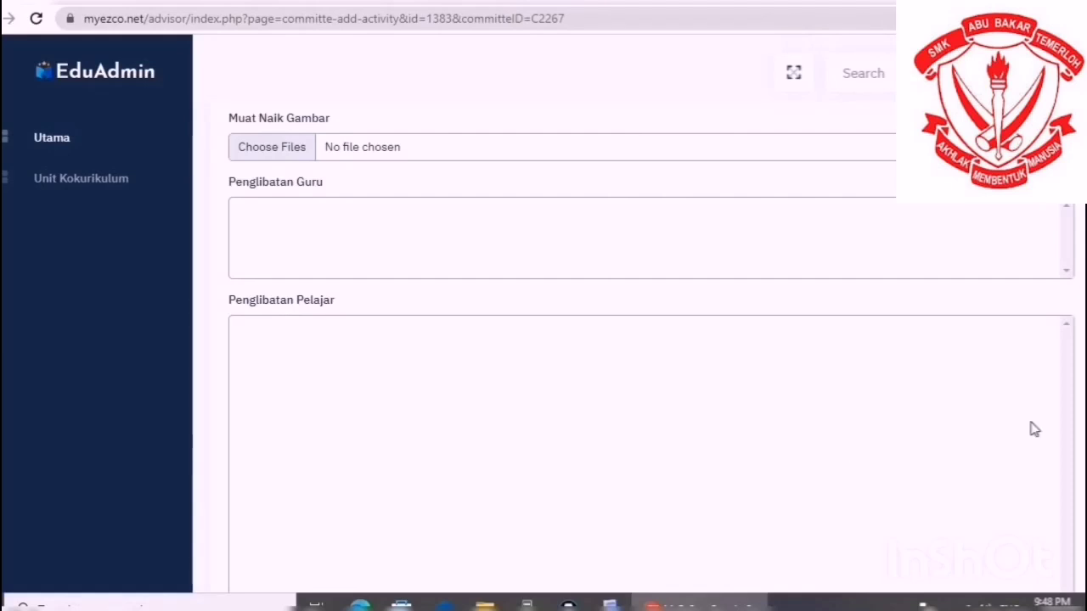
pyautogui.scroll(-5, 646, 340)
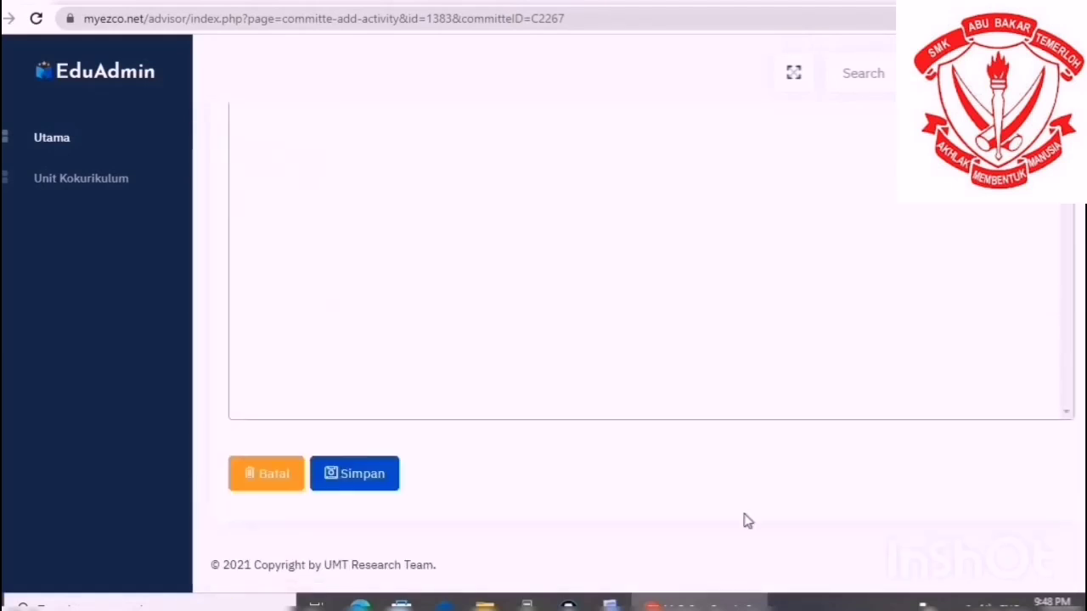
pyautogui.click(363, 472)
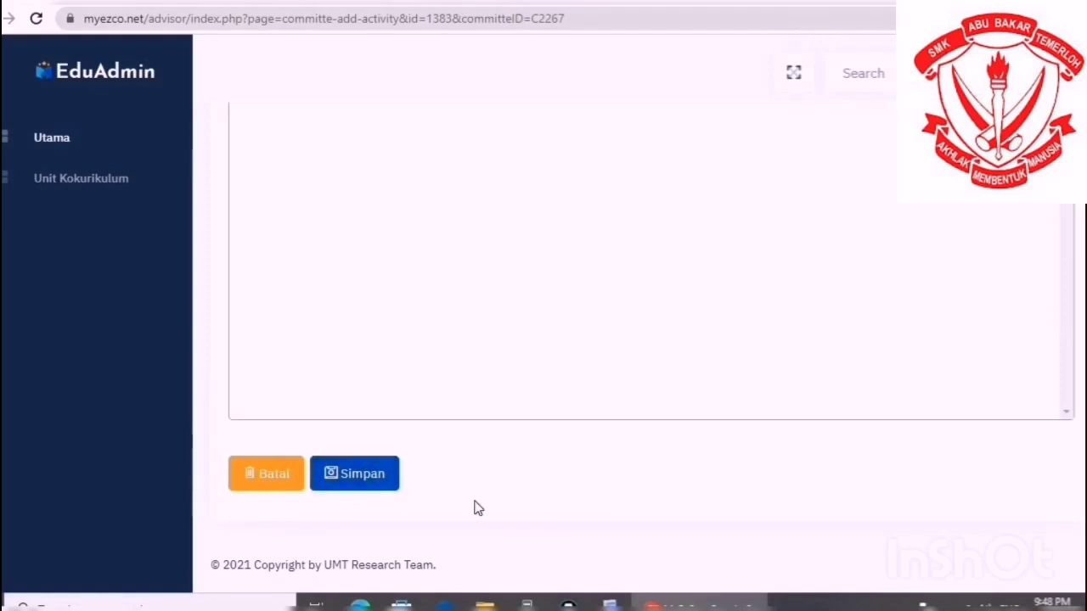